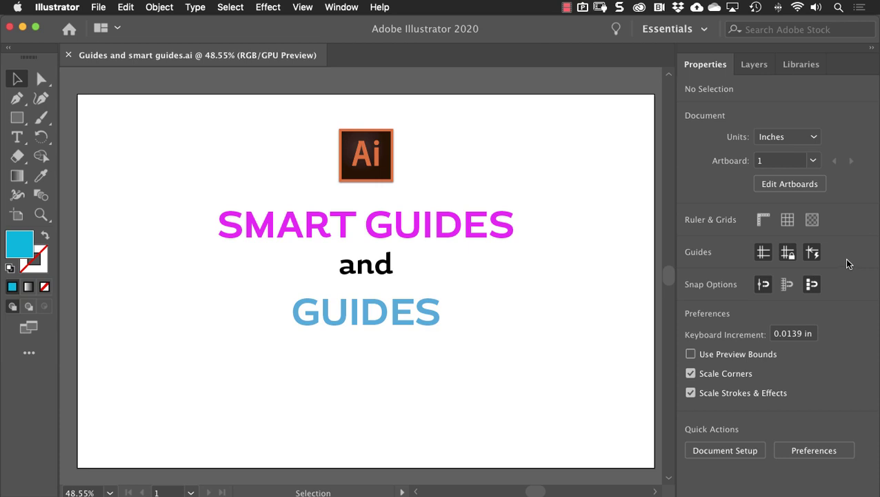
- Move the GUIDES text up and down while keeping it centred beneath the logo with smart guides
{"action": "left_click", "coordinate": [813, 253]}
{"action": "mouse_move", "coordinate": [373, 329]}
{"action": "left_mouse_down"}
{"action": "mouse_move", "coordinate": [312, 352]}
{"action": "mouse_move", "coordinate": [283, 346]}
{"action": "mouse_move", "coordinate": [286, 325]}
{"action": "mouse_move", "coordinate": [313, 311]}
{"action": "mouse_move", "coordinate": [375, 324]}
{"action": "left_mouse_up"}
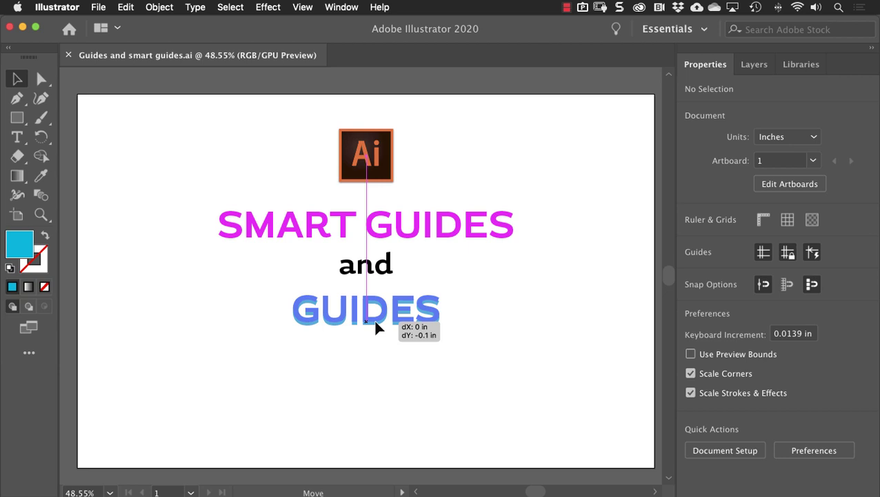
{"action": "mouse_move", "coordinate": [375, 321]}
{"action": "left_mouse_down"}
{"action": "mouse_move", "coordinate": [478, 316]}
{"action": "mouse_move", "coordinate": [401, 318]}
{"action": "mouse_move", "coordinate": [378, 334]}
{"action": "left_mouse_up"}
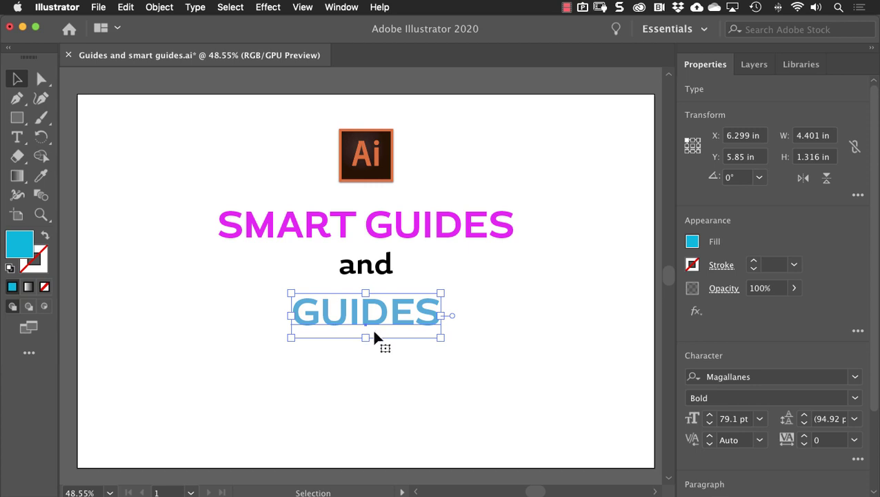
- Draw four rectangles in a row below the text, about 2.07 × 1.33, 1.86 × 1.49, 2.22 × 1.49 and 3.11 × 1.03 in
{"action": "left_click", "coordinate": [18, 118]}
{"action": "left_click_drag", "start_coordinate": [199, 367], "coordinate": [268, 411]}
{"action": "left_click_drag", "start_coordinate": [297, 376], "coordinate": [360, 427]}
{"action": "left_click_drag", "start_coordinate": [388, 376], "coordinate": [466, 427]}
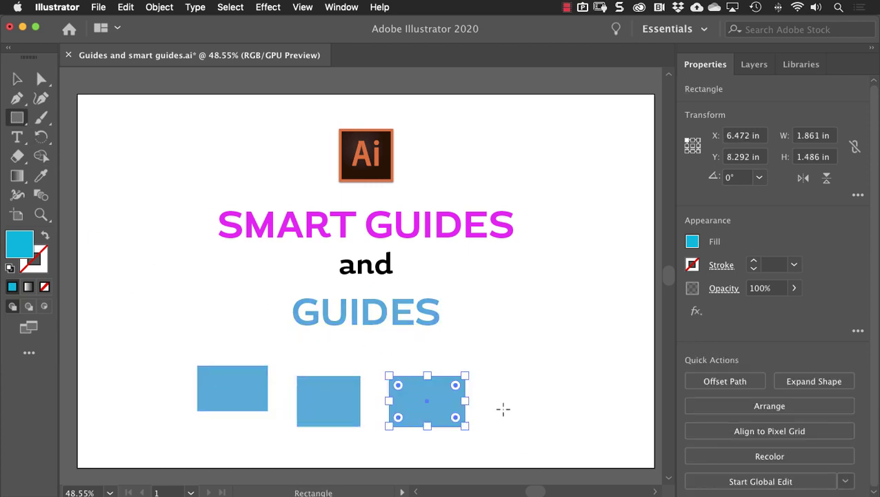
{"action": "left_click_drag", "start_coordinate": [485, 383], "coordinate": [591, 417]}
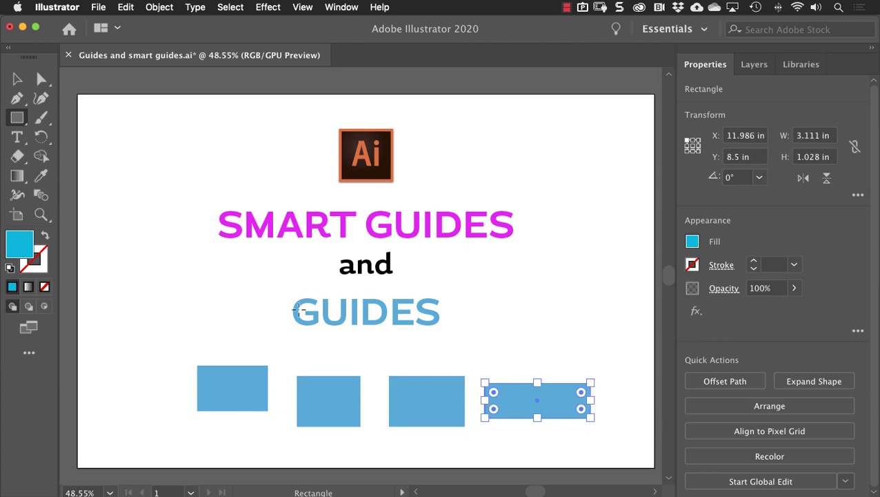
- Shift the second rectangle to X 6.458 in and the fourth to X 12.264 in, spacing the row evenly with smart guides
{"action": "key", "text": "v"}
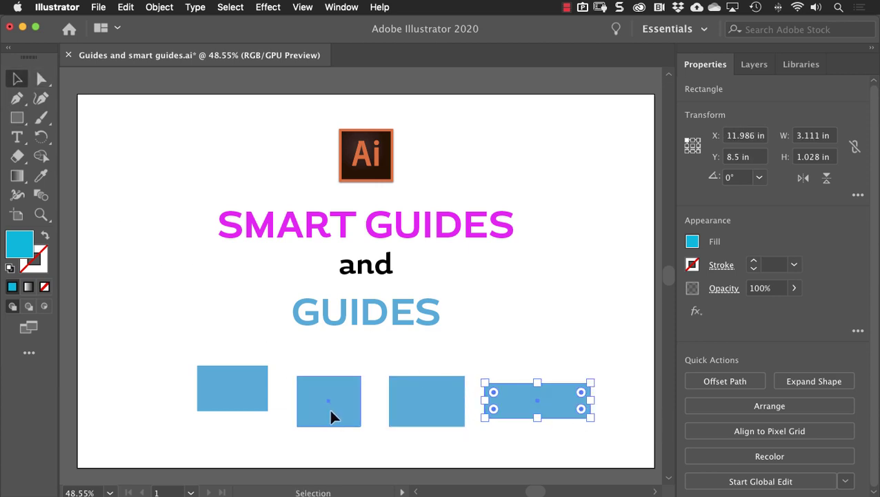
{"action": "mouse_move", "coordinate": [331, 411]}
{"action": "left_mouse_down"}
{"action": "mouse_move", "coordinate": [324, 409]}
{"action": "mouse_move", "coordinate": [331, 417]}
{"action": "left_mouse_up"}
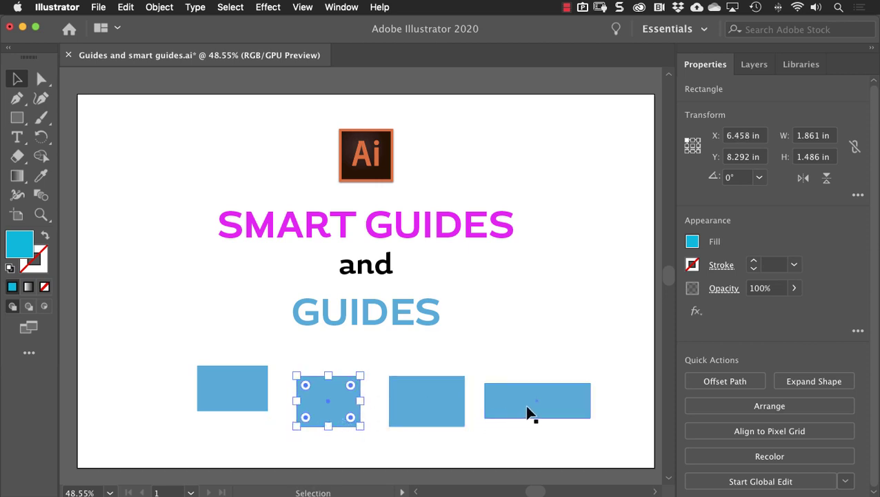
{"action": "mouse_move", "coordinate": [527, 414]}
{"action": "left_mouse_down"}
{"action": "mouse_move", "coordinate": [558, 413]}
{"action": "mouse_move", "coordinate": [538, 413]}
{"action": "left_mouse_up"}
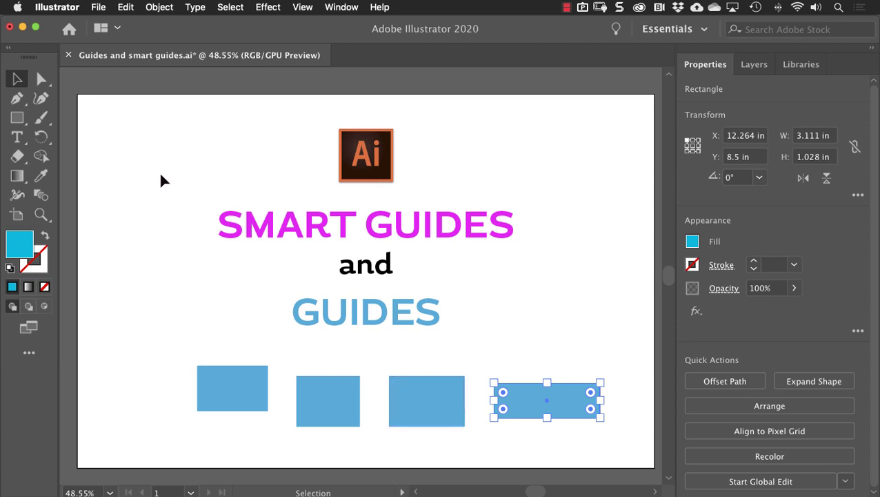
- Review the Smart Guides preferences, including the available guide colors and display options
{"action": "left_click", "coordinate": [58, 7]}
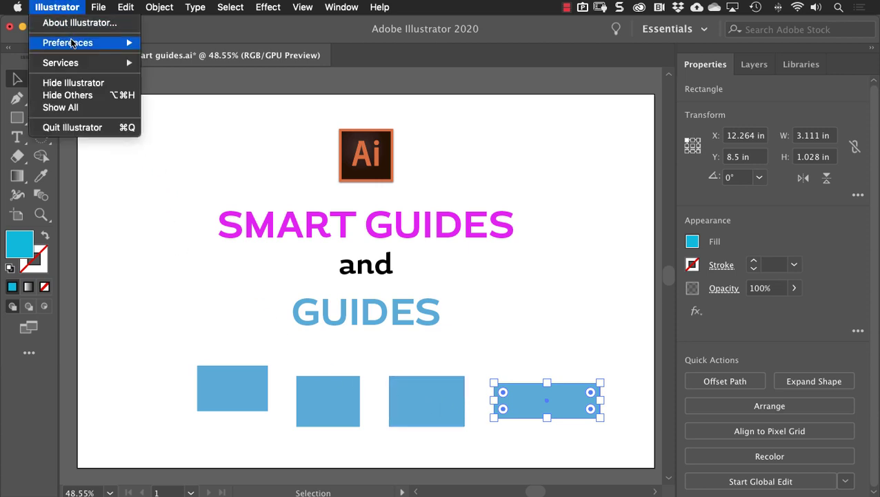
{"action": "mouse_move", "coordinate": [71, 41]}
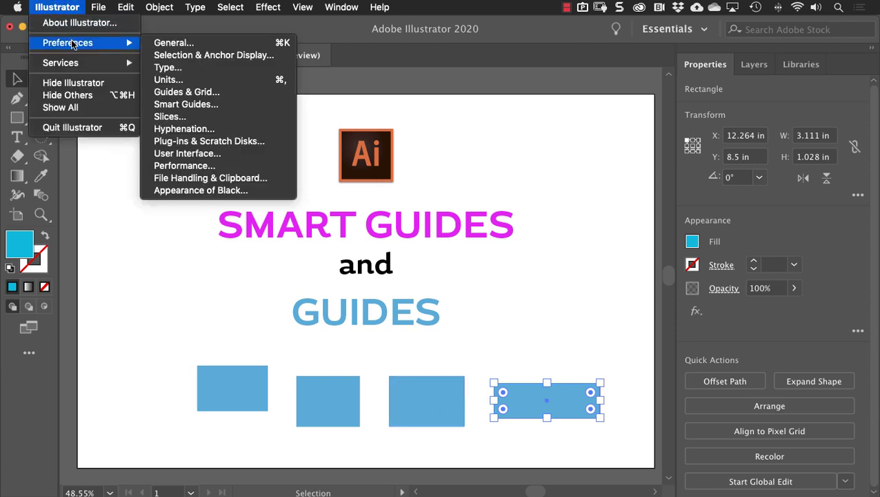
{"action": "left_click", "coordinate": [184, 104]}
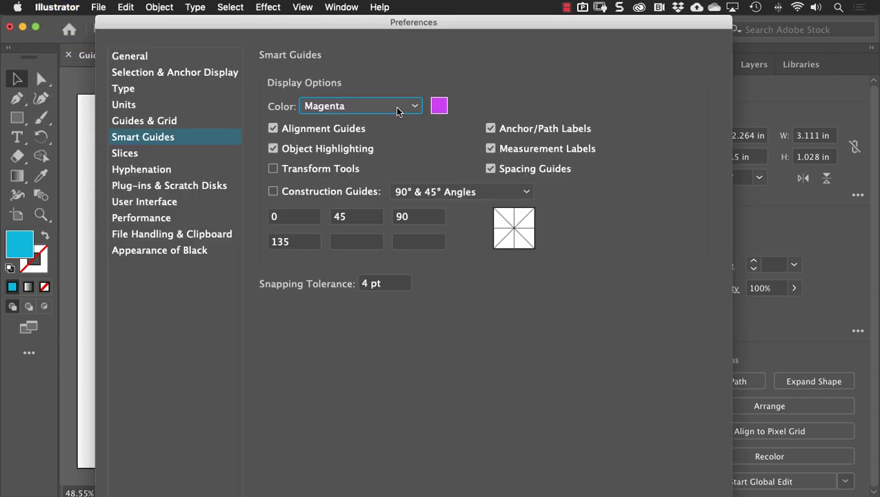
{"action": "left_click", "coordinate": [416, 109]}
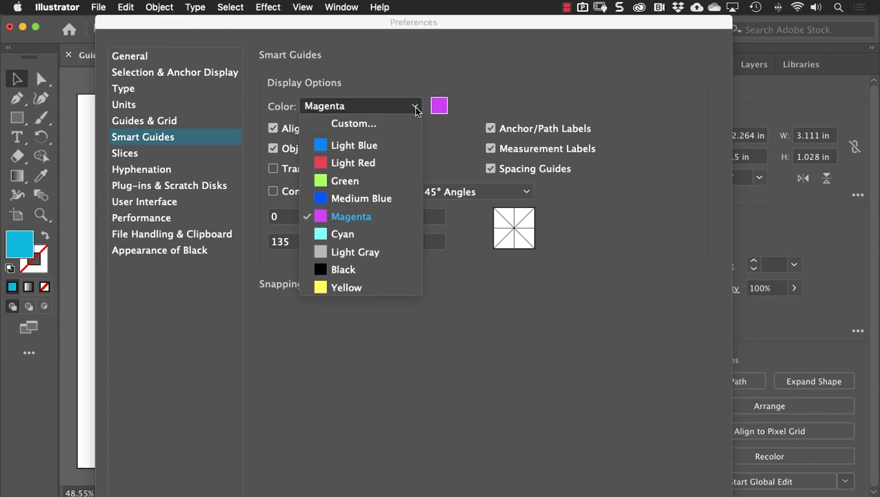
{"action": "left_click", "coordinate": [416, 109]}
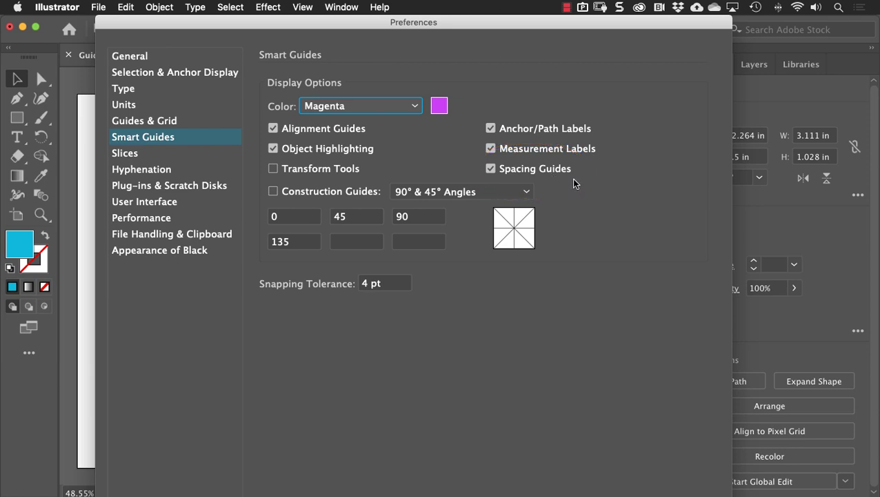
{"action": "key", "text": "Return"}
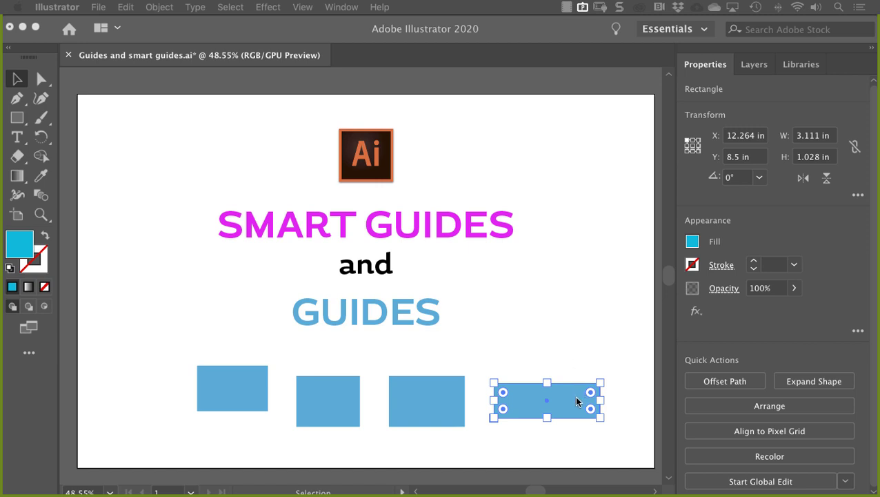
- Deselect everything, show the rulers and place a horizontal guide about 1 in below the artboard's top edge
{"action": "left_click", "coordinate": [575, 325]}
{"action": "left_click", "coordinate": [577, 332]}
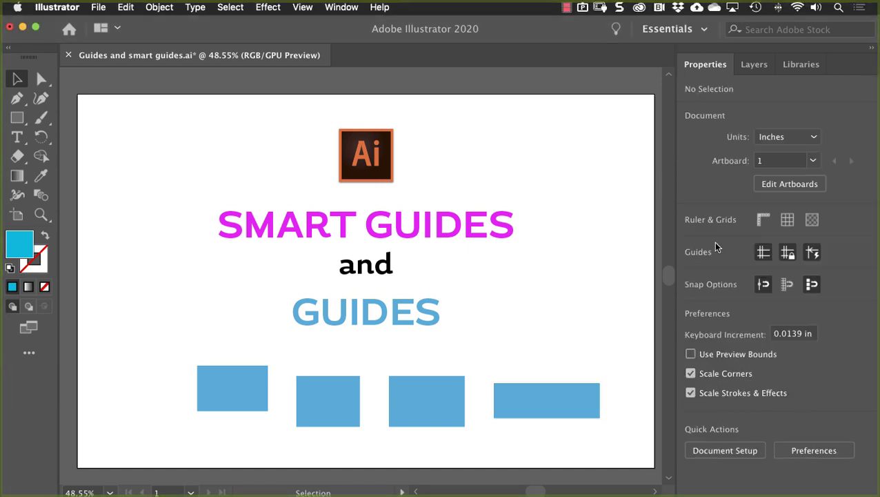
{"action": "left_click", "coordinate": [762, 219]}
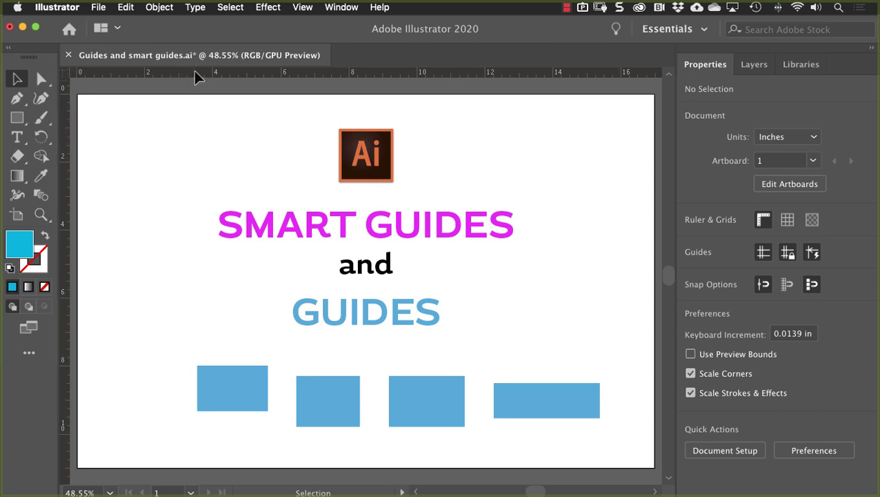
{"action": "left_click_drag", "start_coordinate": [195, 72], "coordinate": [187, 128]}
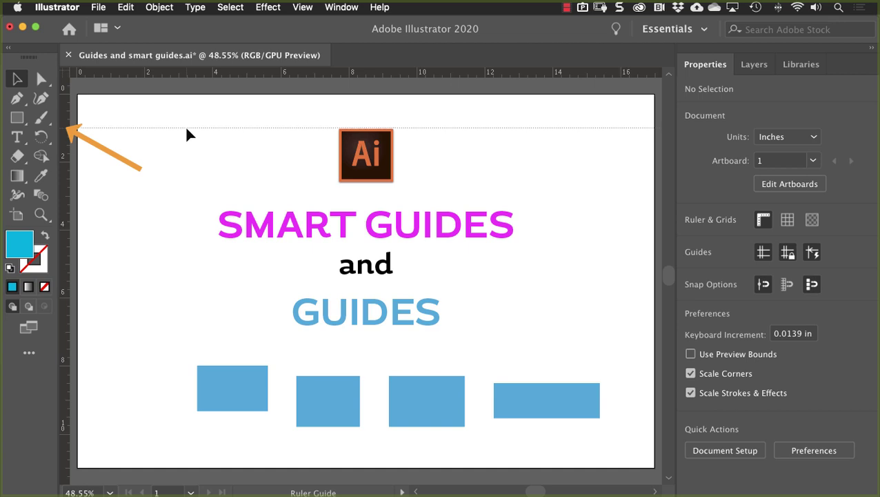
{"action": "left_click_drag", "start_coordinate": [186, 128], "coordinate": [187, 127]}
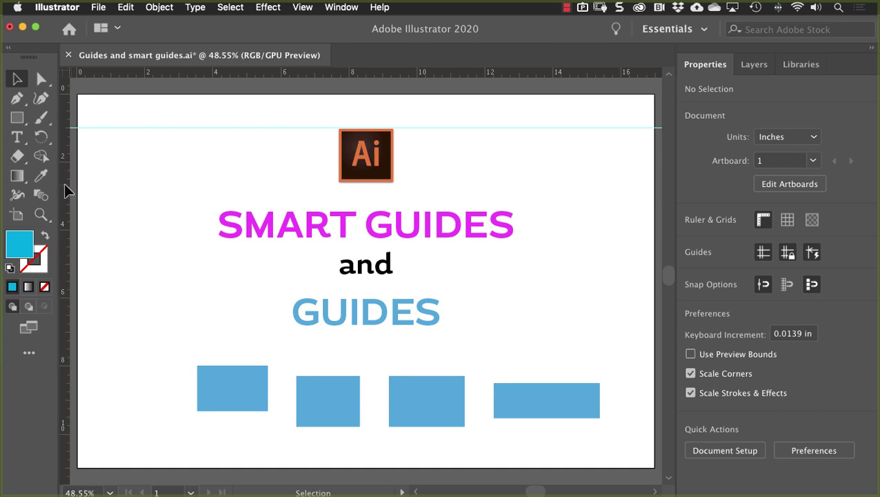
- Place a vertical guide about 1 in inside the artboard's left edge and a horizontal guide at about 10 in
{"action": "left_click_drag", "start_coordinate": [63, 182], "coordinate": [110, 185]}
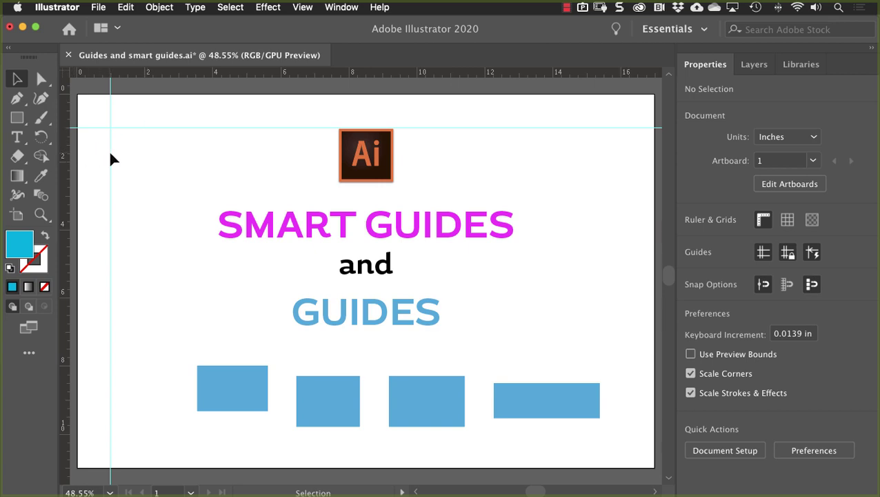
{"action": "left_click_drag", "start_coordinate": [164, 73], "coordinate": [145, 435]}
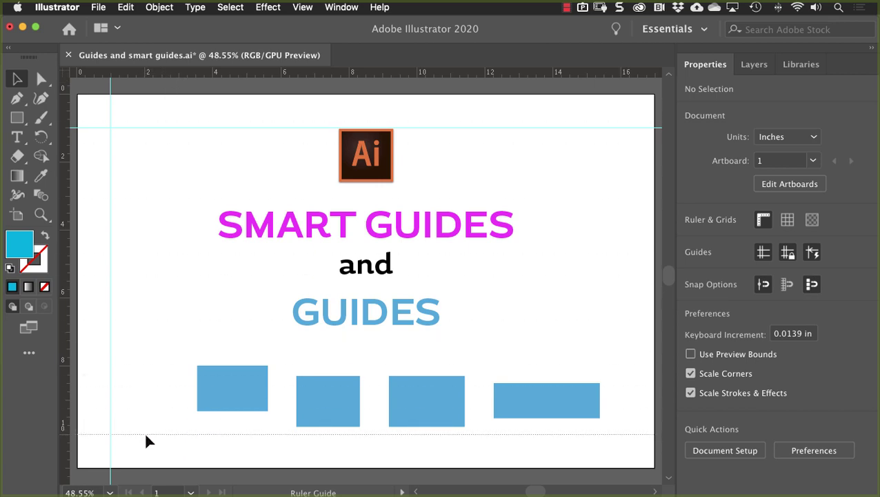
{"action": "left_click_drag", "start_coordinate": [145, 435], "coordinate": [146, 436]}
- Move the first and second rectangles so their bottom edges sit on the lower horizontal guide
{"action": "left_click_drag", "start_coordinate": [238, 394], "coordinate": [227, 411]}
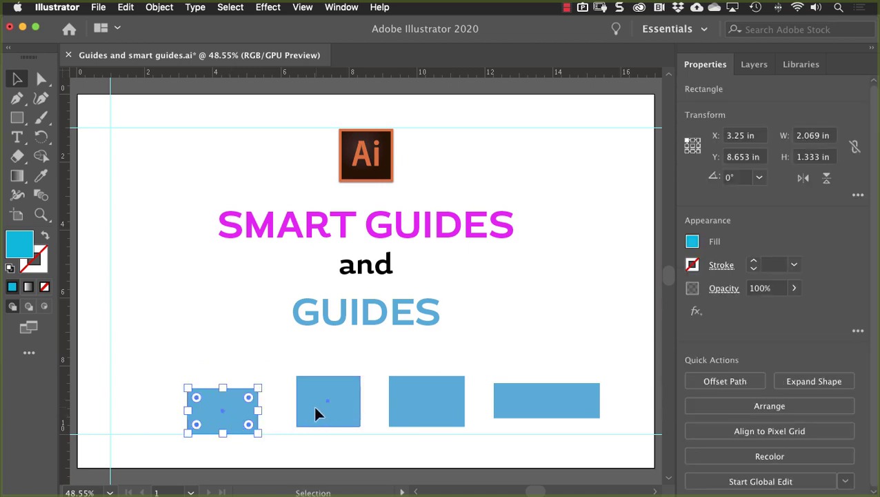
{"action": "mouse_move", "coordinate": [314, 407]}
{"action": "left_mouse_down"}
{"action": "mouse_move", "coordinate": [304, 429]}
{"action": "mouse_move", "coordinate": [309, 418]}
{"action": "left_mouse_up"}
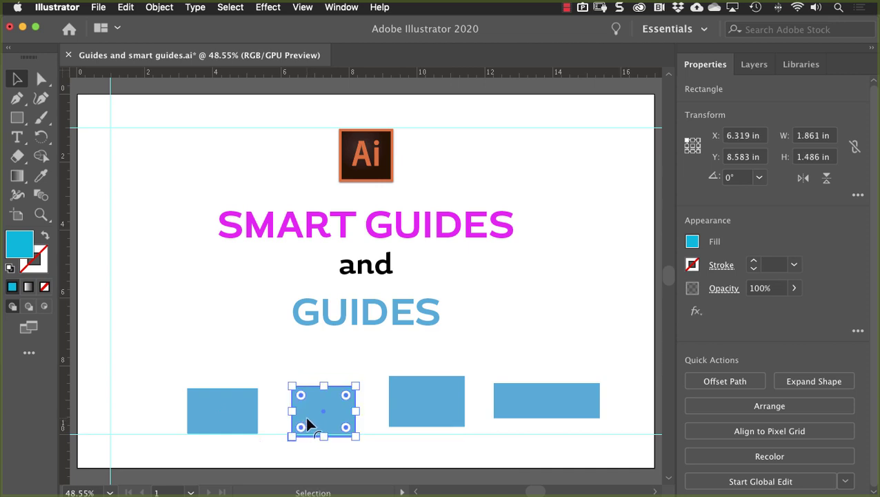
{"action": "key", "text": "z"}
{"action": "left_click_drag", "start_coordinate": [287, 450], "coordinate": [574, 257]}
{"action": "key", "text": "v"}
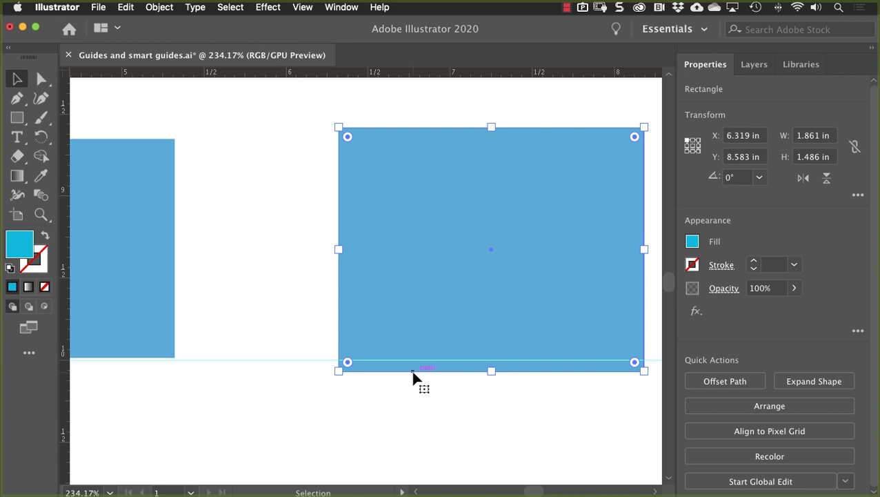
{"action": "left_click_drag", "start_coordinate": [412, 372], "coordinate": [411, 369]}
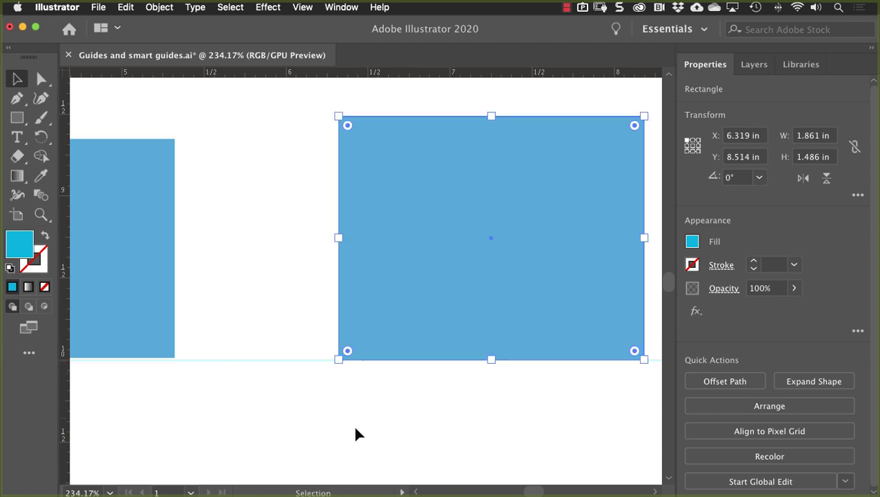
- Snap the third rectangle's bottom edge to the lower horizontal guide and fit the artboard in the window
{"action": "left_click_drag", "start_coordinate": [562, 418], "coordinate": [78, 401]}
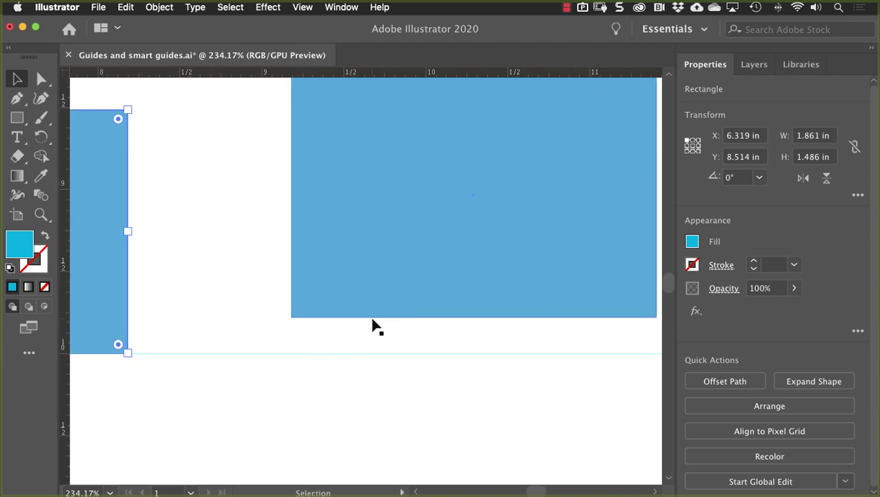
{"action": "left_click_drag", "start_coordinate": [373, 319], "coordinate": [374, 353]}
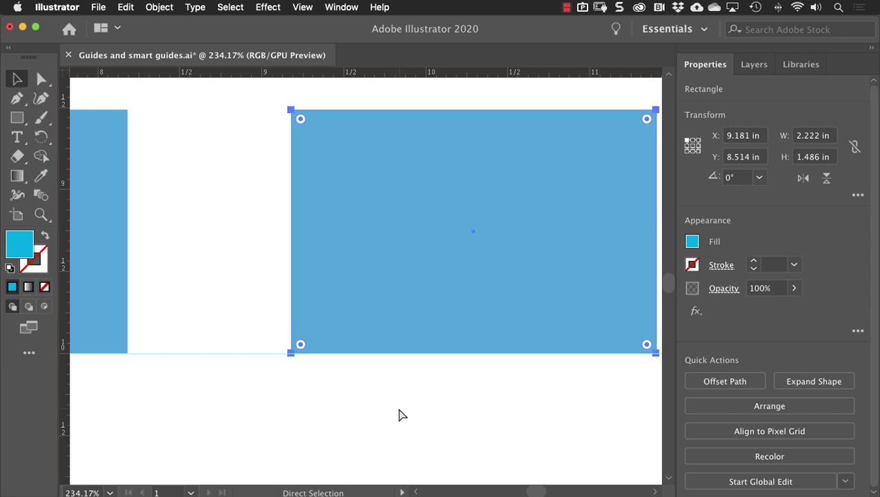
{"action": "key", "text": "super+0"}
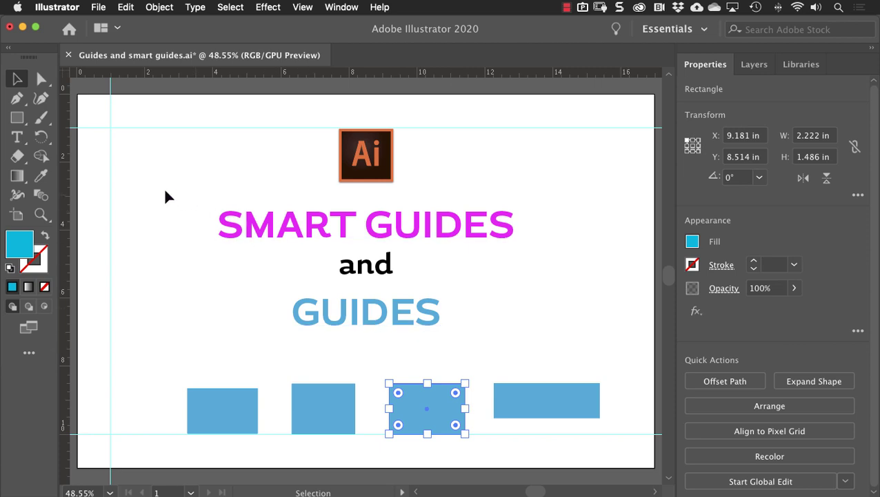
- Draw a circle about 9.03 in wide outward from the artboard's centre, spanning the two horizontal guides
{"action": "left_click", "coordinate": [19, 120]}
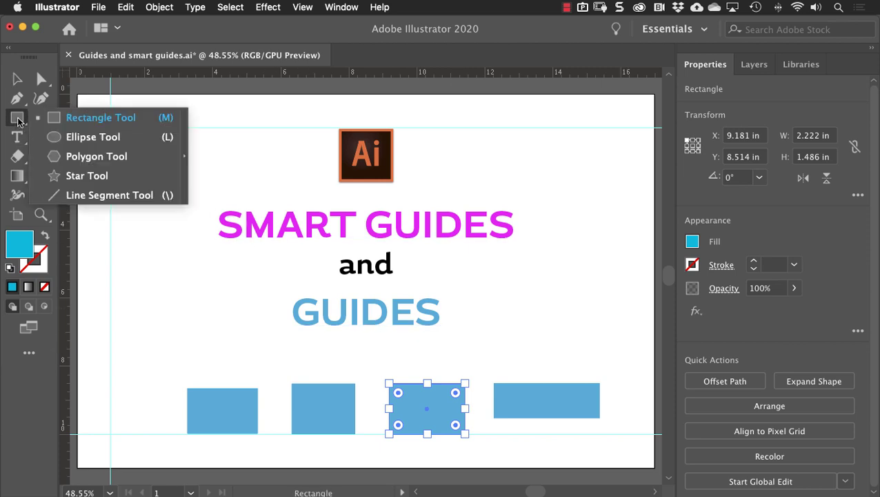
{"action": "left_click", "coordinate": [69, 138]}
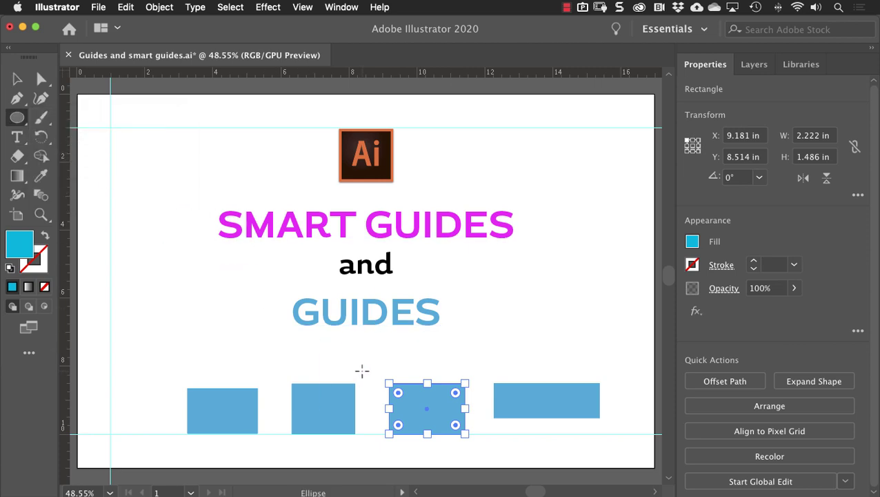
{"action": "left_click", "coordinate": [373, 375], "text": "super"}
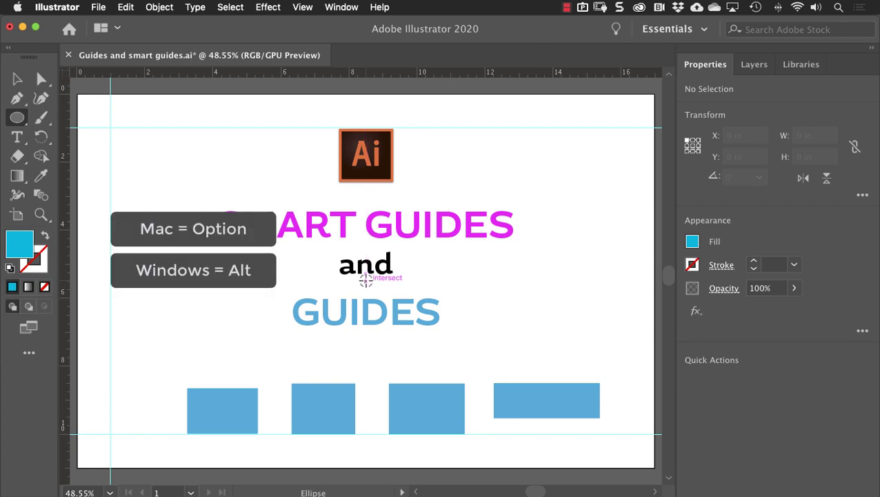
{"action": "mouse_move", "coordinate": [365, 280]}
{"action": "left_mouse_down"}
{"action": "mouse_move", "coordinate": [442, 338]}
{"action": "mouse_move", "coordinate": [447, 376]}
{"action": "mouse_move", "coordinate": [502, 457]}
{"action": "mouse_move", "coordinate": [521, 412]}
{"action": "left_mouse_up"}
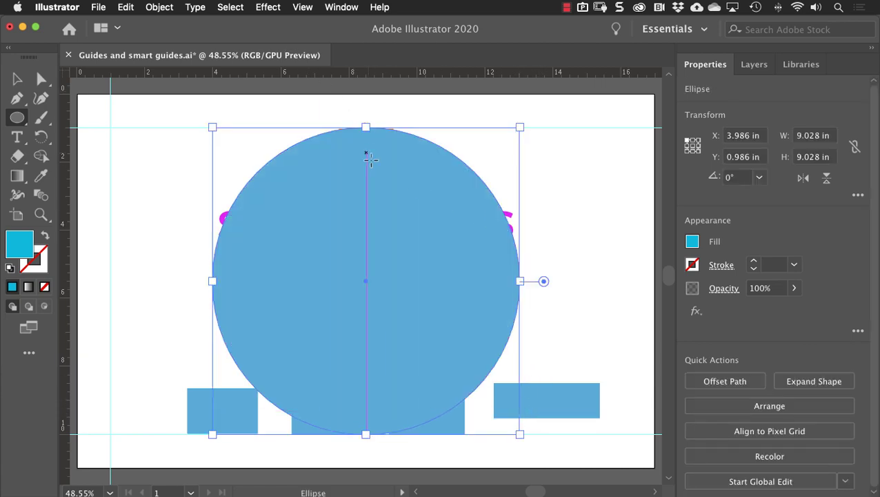
- Convert the circle into a guide and hide all guides
{"action": "left_click", "coordinate": [303, 8]}
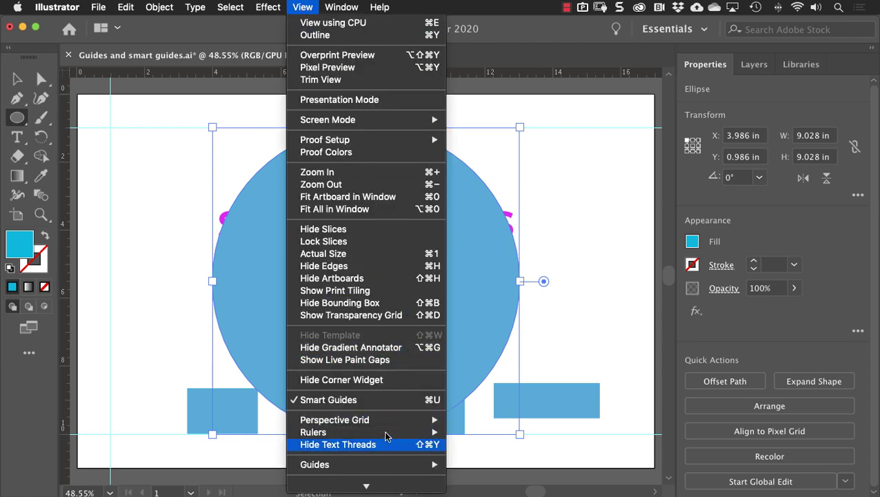
{"action": "mouse_move", "coordinate": [374, 466]}
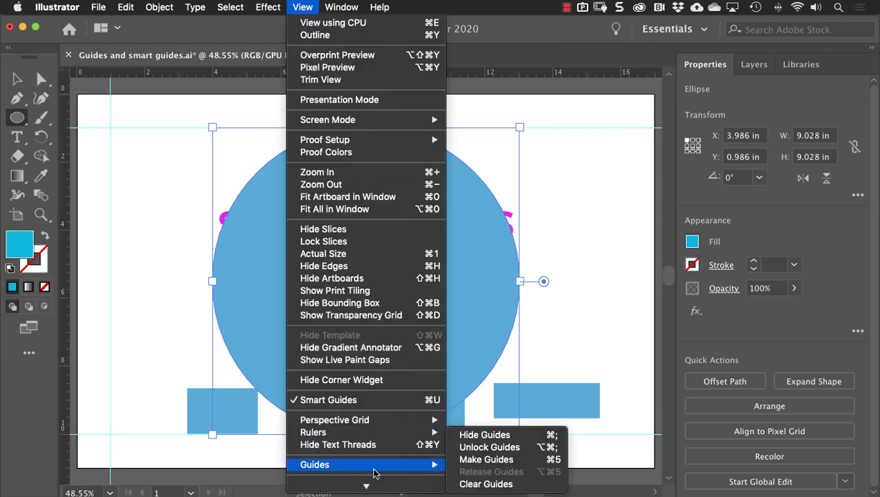
{"action": "left_click", "coordinate": [486, 460]}
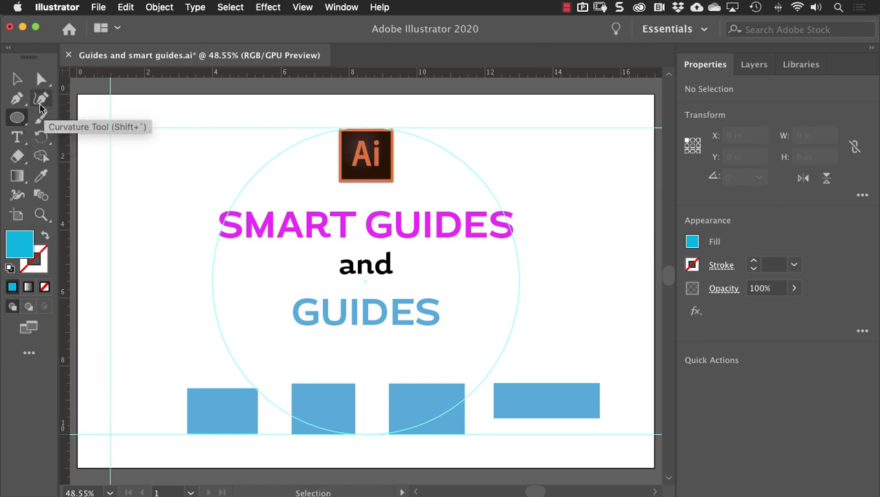
{"action": "left_click", "coordinate": [16, 80]}
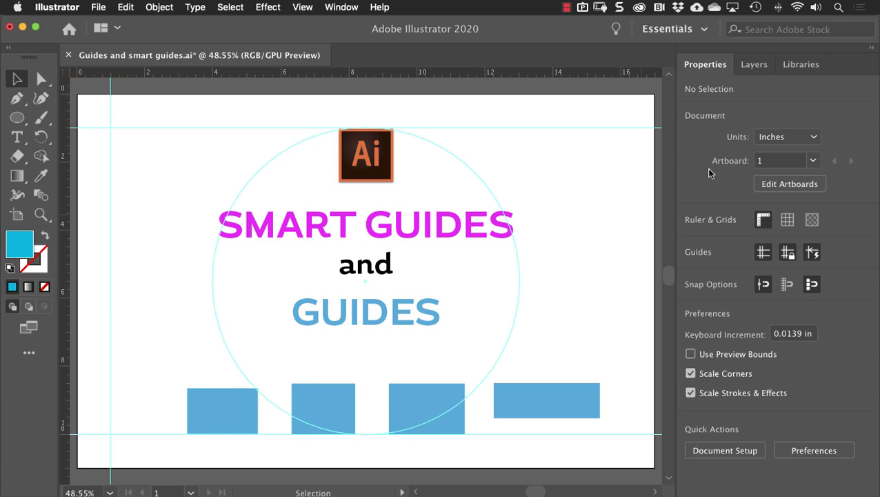
{"action": "left_click", "coordinate": [764, 254]}
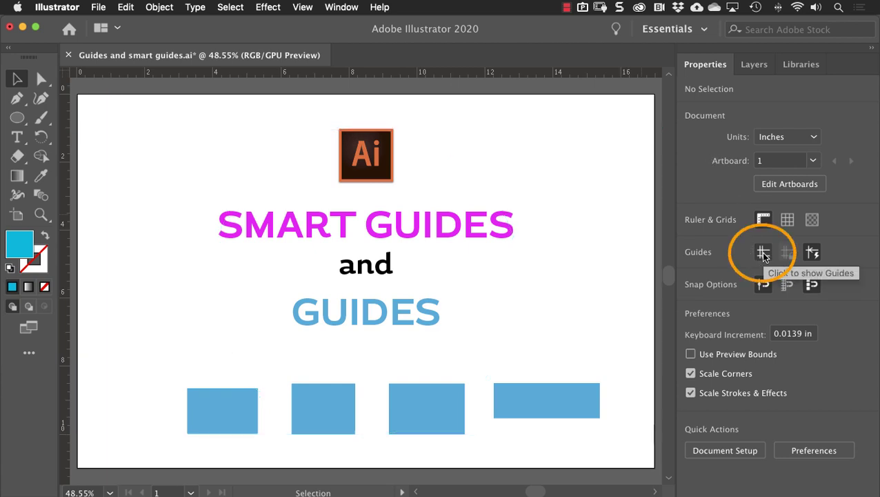
- Show the hidden guides, toggle them off once, and leave them displayed
{"action": "left_click", "coordinate": [764, 254]}
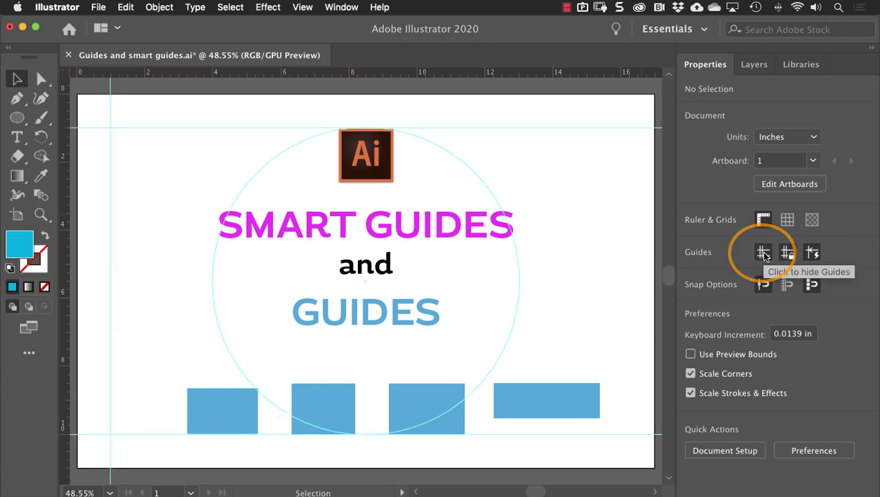
{"action": "left_click", "coordinate": [765, 254]}
{"action": "left_click", "coordinate": [765, 254]}
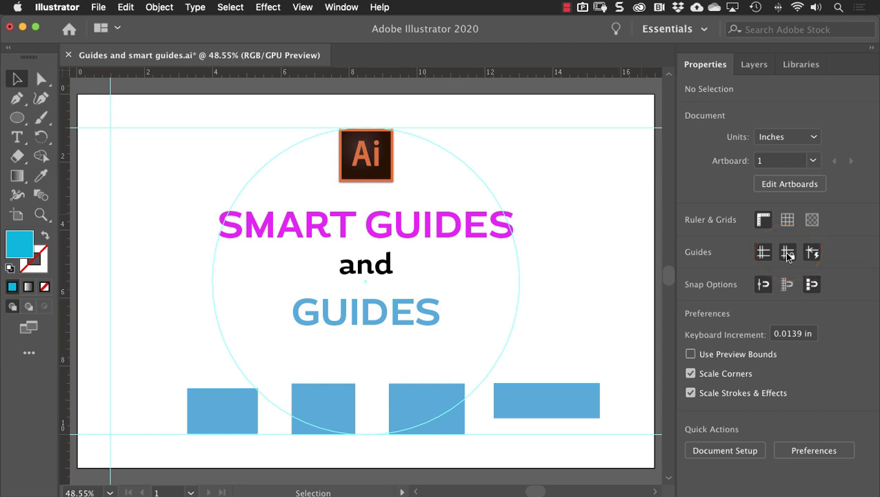
- Unlock the guides and move the circular guide to the right, to an X position of about 5.44 in
{"action": "left_click", "coordinate": [790, 255]}
{"action": "left_click_drag", "start_coordinate": [450, 158], "coordinate": [501, 160]}
- Release the circular guide into an editable ellipse and make it a guide again, repeating the conversion once
{"action": "key", "text": "super+alt+5"}
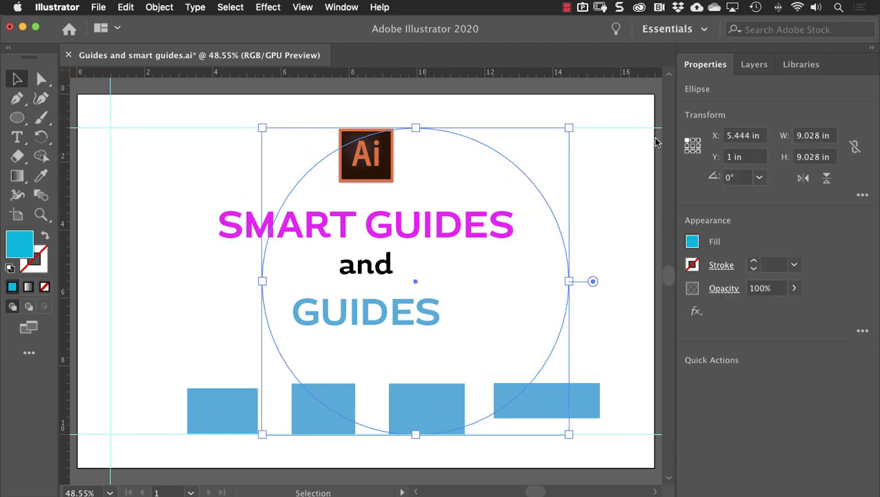
{"action": "key", "text": "super+5"}
{"action": "key", "text": "super+alt+5"}
{"action": "key", "text": "super+5"}
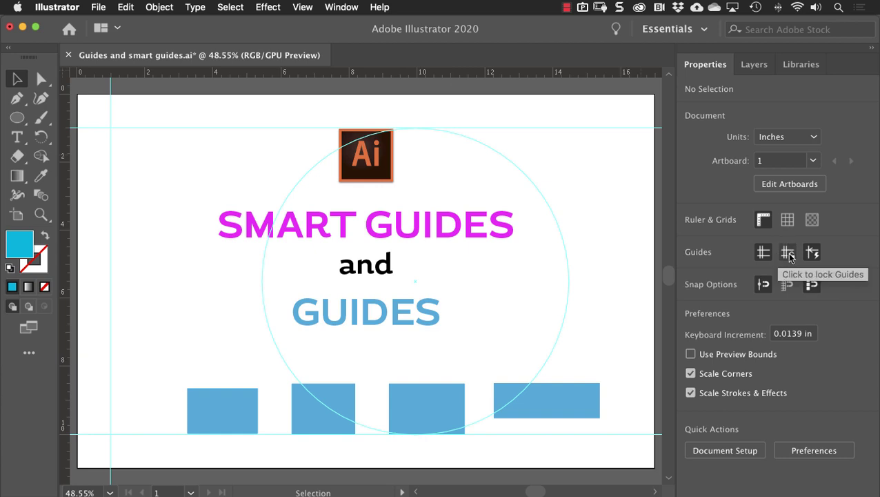
- Lock the guides and clear all guides from the document
{"action": "left_click", "coordinate": [788, 253]}
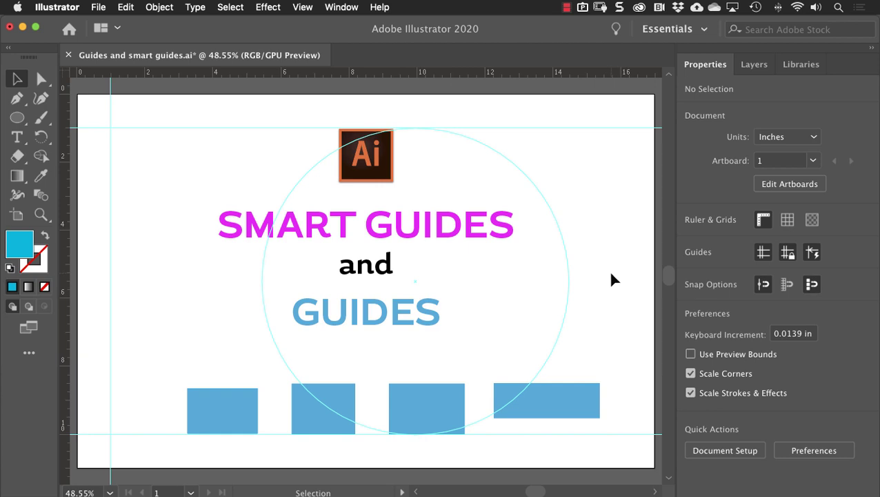
{"action": "left_click", "coordinate": [302, 7]}
{"action": "mouse_move", "coordinate": [342, 466]}
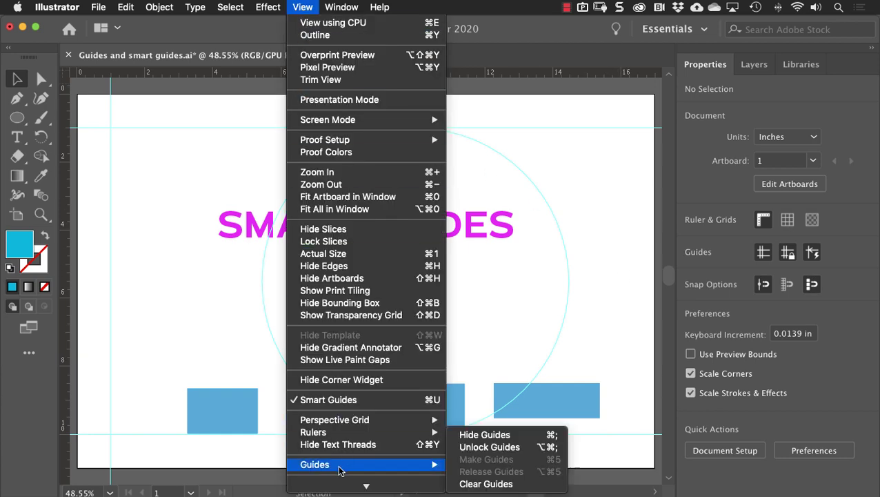
{"action": "left_click", "coordinate": [485, 484]}
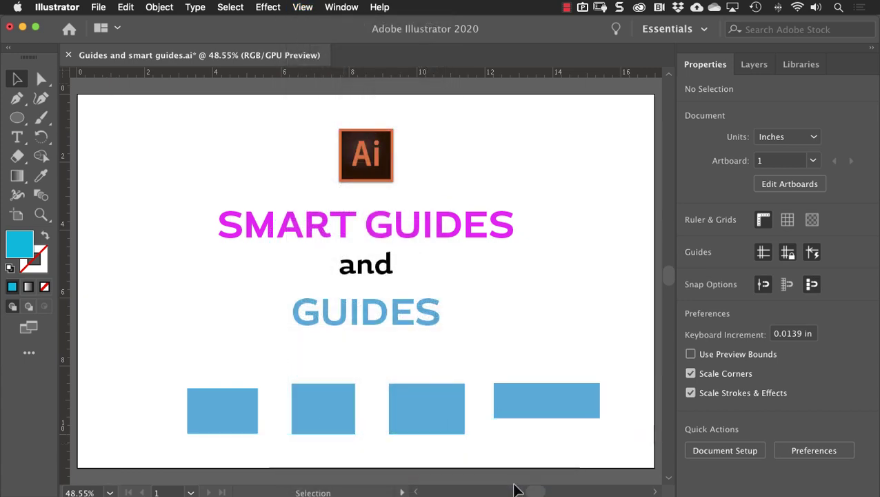